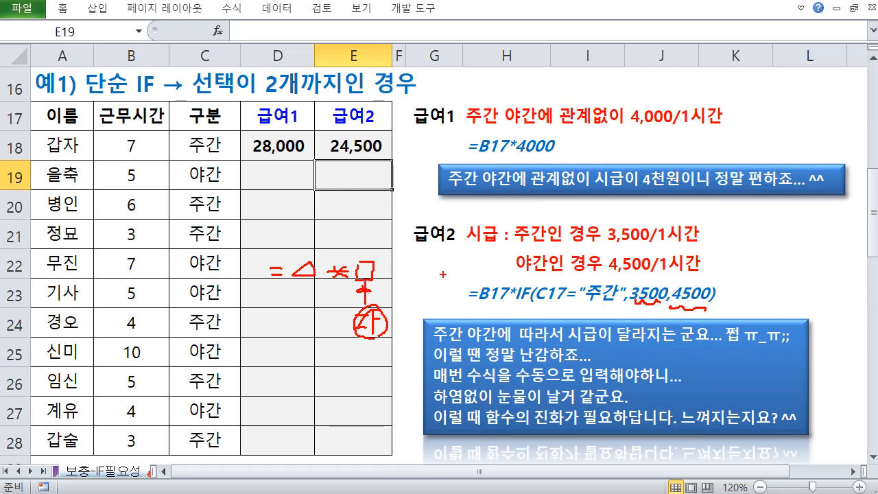
- Enter the formula =B19*IF(C19="주간",3500,4500) in cell E19 to calculate 급여2
key(Escape)
text(=)
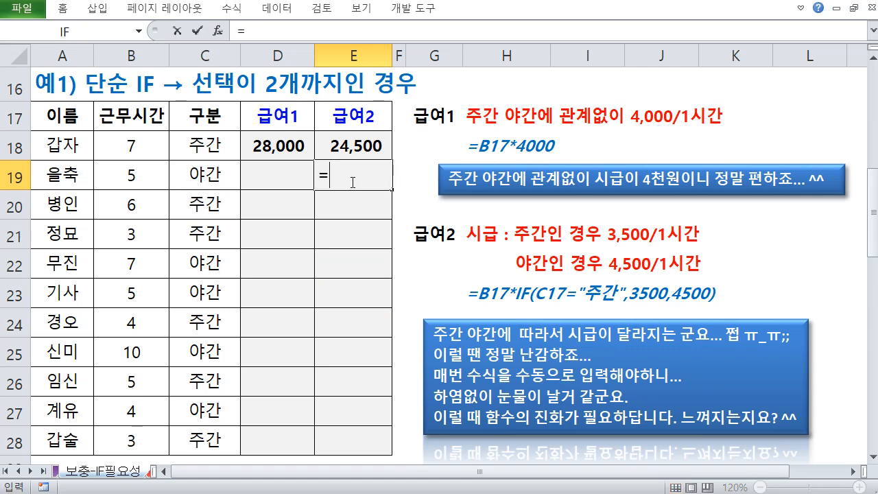
click(156, 177)
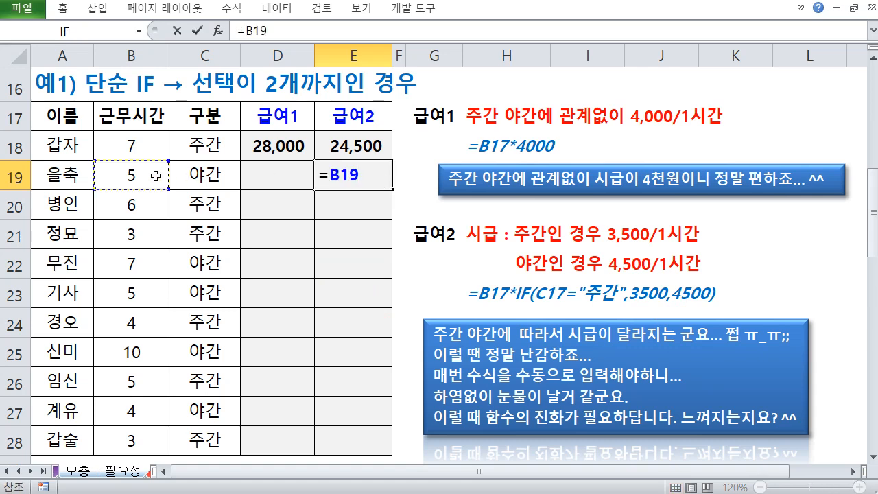
text(*)
text(IF()
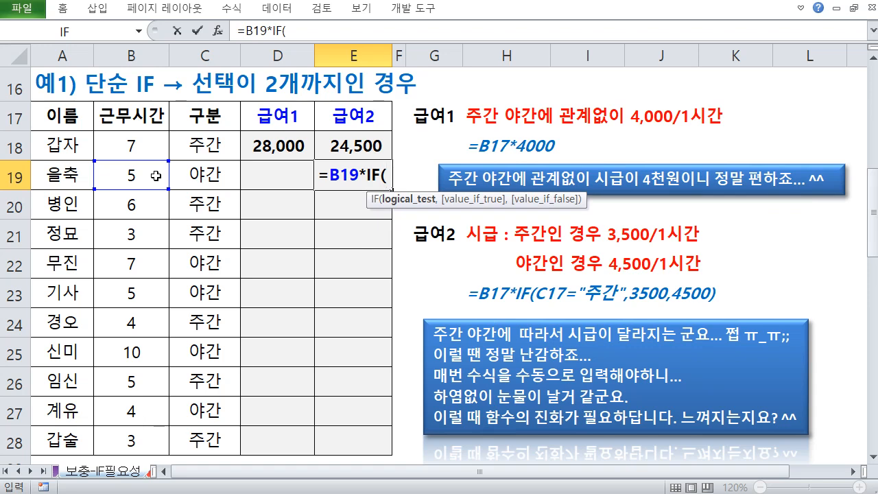
click(195, 177)
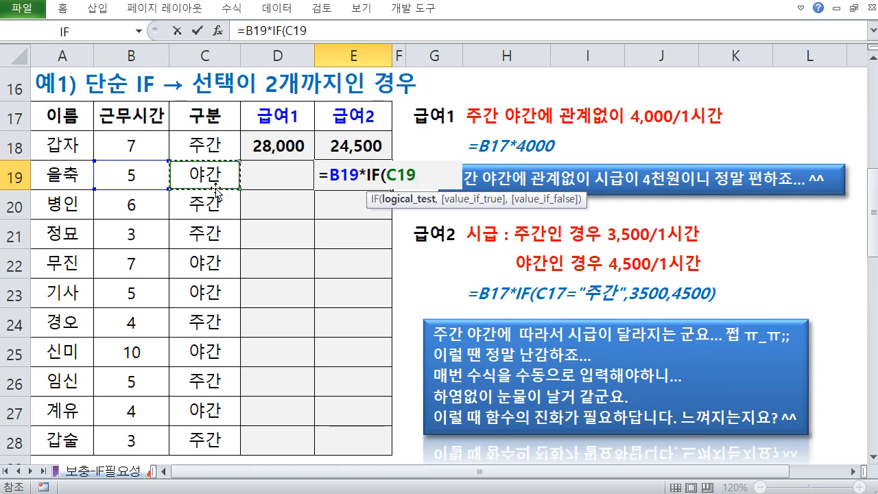
text(="주간",)
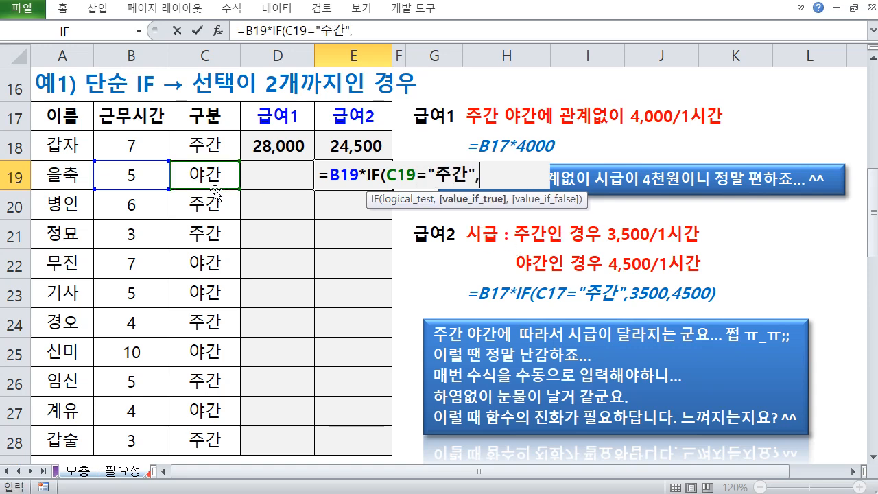
text(350)
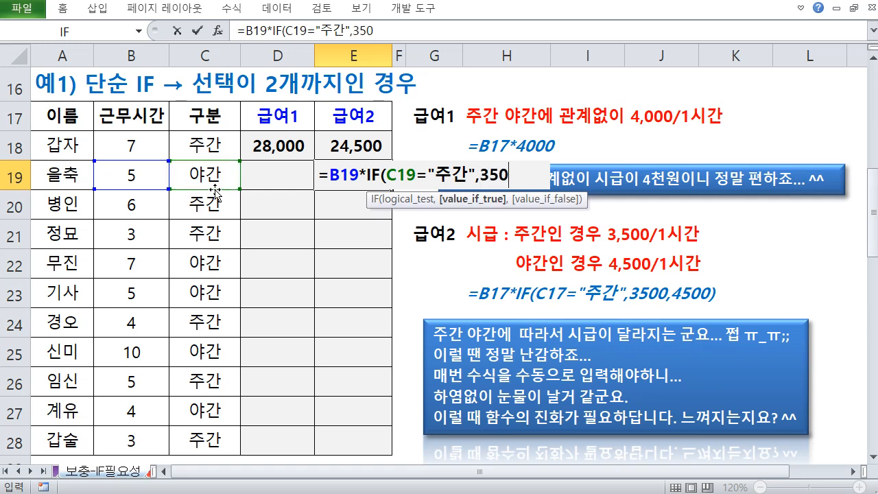
text(0,4500)
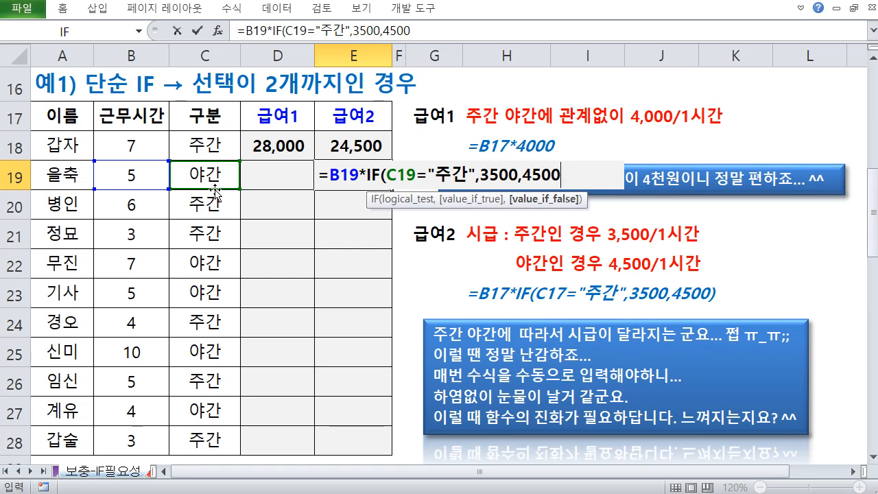
text())
key(ctrl+Return)
- Review the arguments of the IF formula in cell E19 without changing them
key(F2)
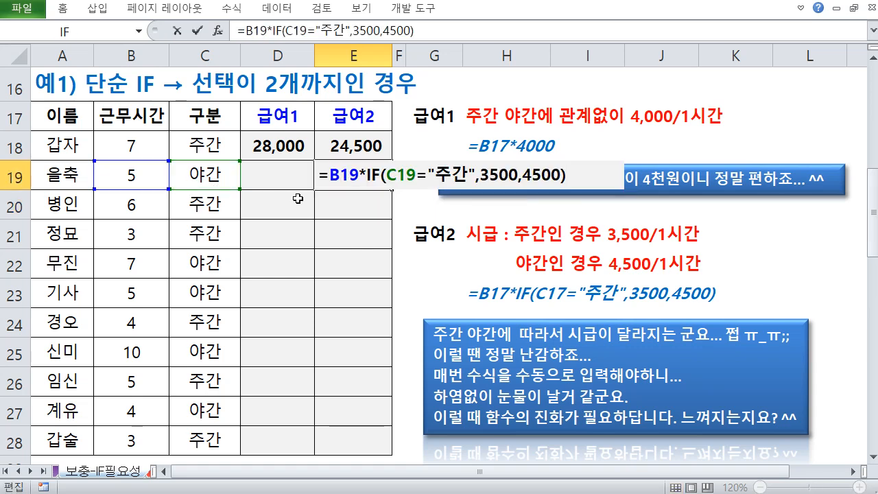
click(443, 174)
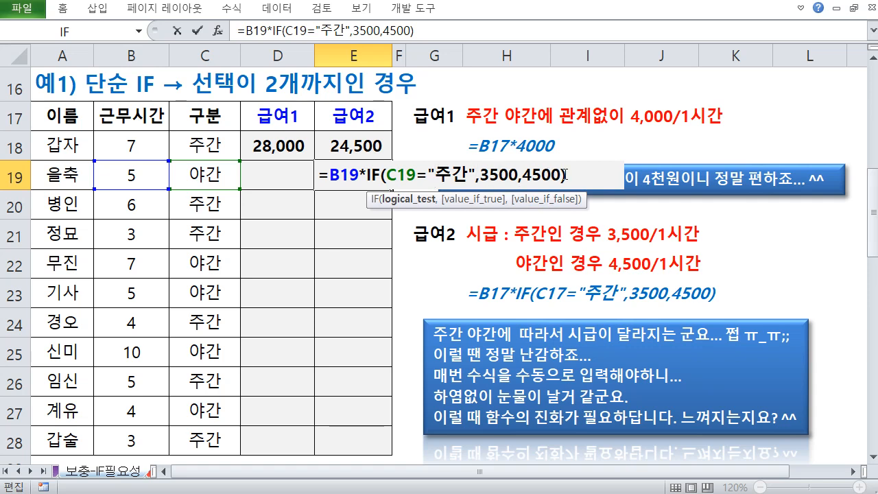
key(ctrl+Return)
click(364, 229)
click(358, 173)
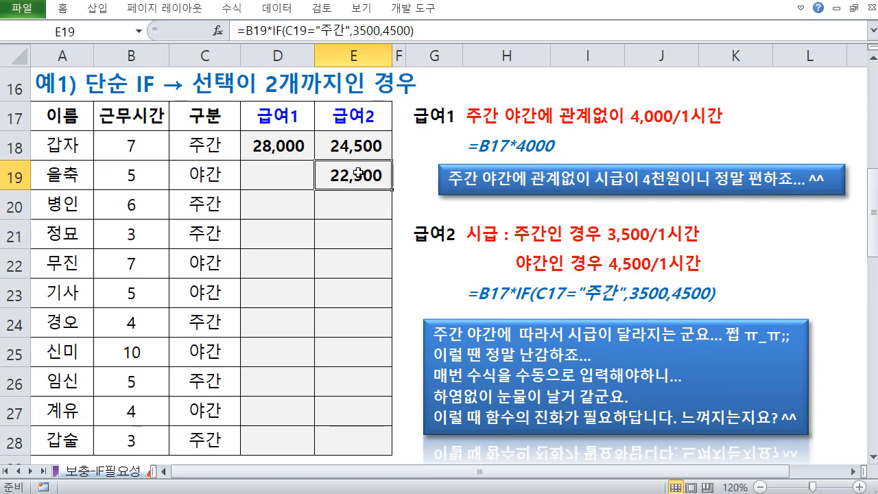
- Start a formula in D33 of the second example that multiplies B33 by an IF returning 3500 when C33="주간"
scroll(358, 174, down, 5)
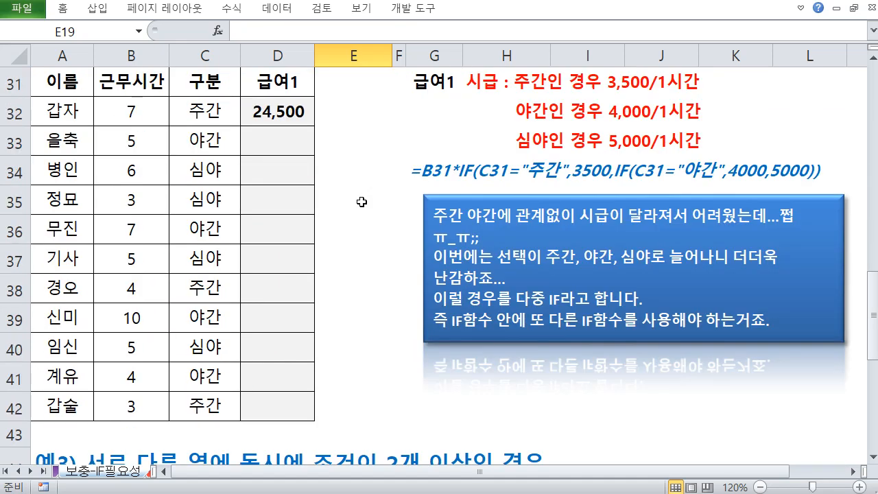
scroll(361, 202, up, 1)
scroll(362, 202, down, 1)
click(275, 131)
text(=)
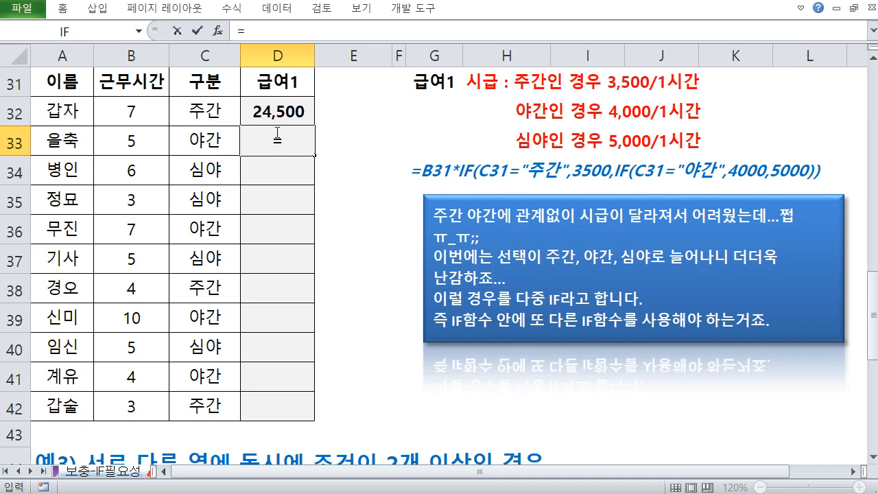
key(shift+F10)
key(Escape)
click(137, 142)
text(*)
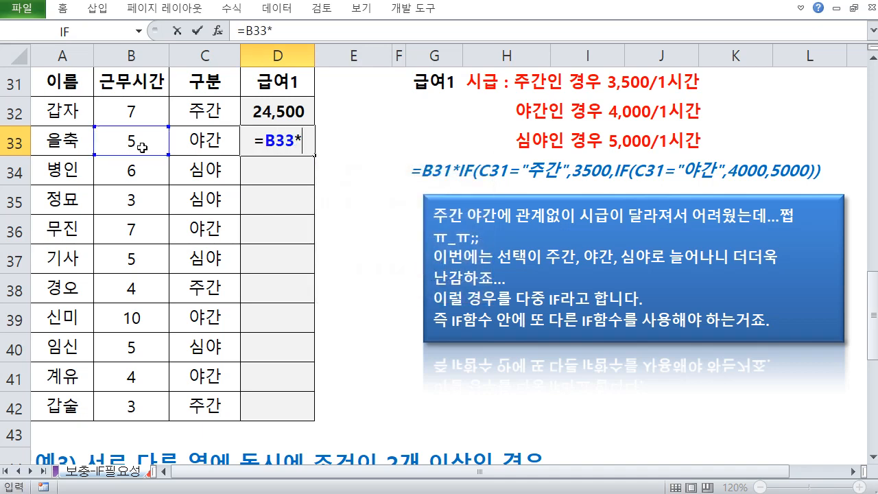
text(IF()
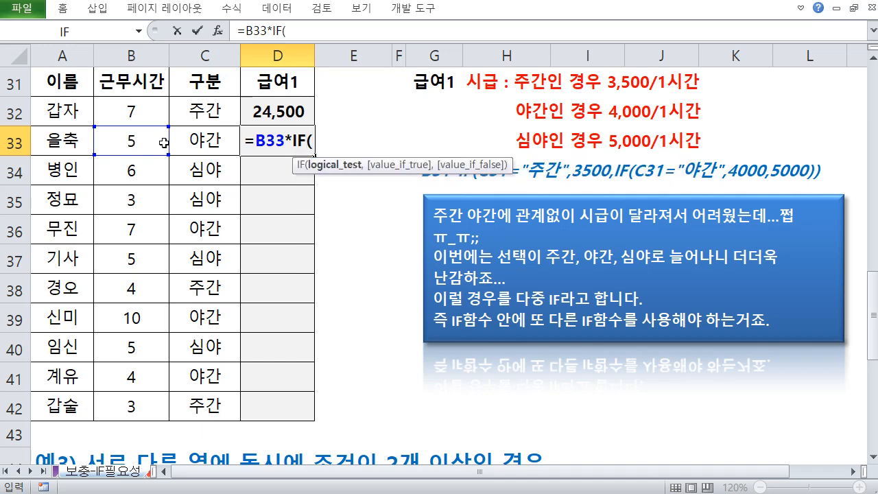
click(225, 145)
text(=)
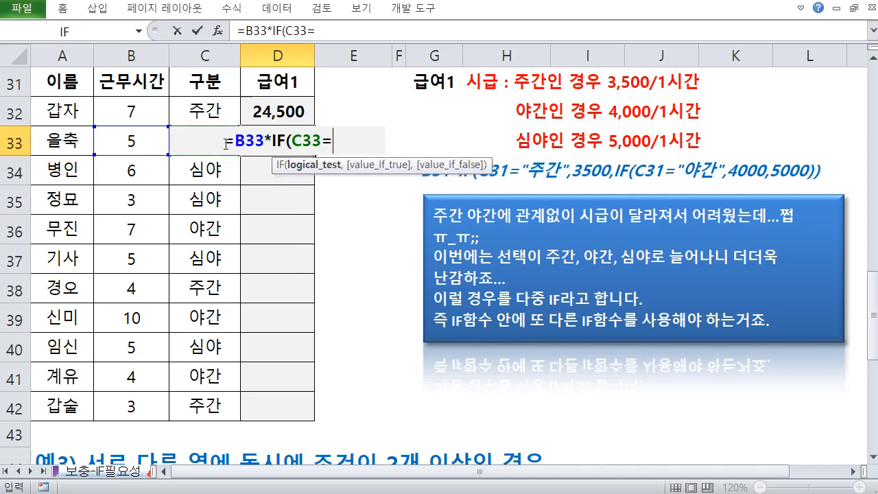
text("주간",)
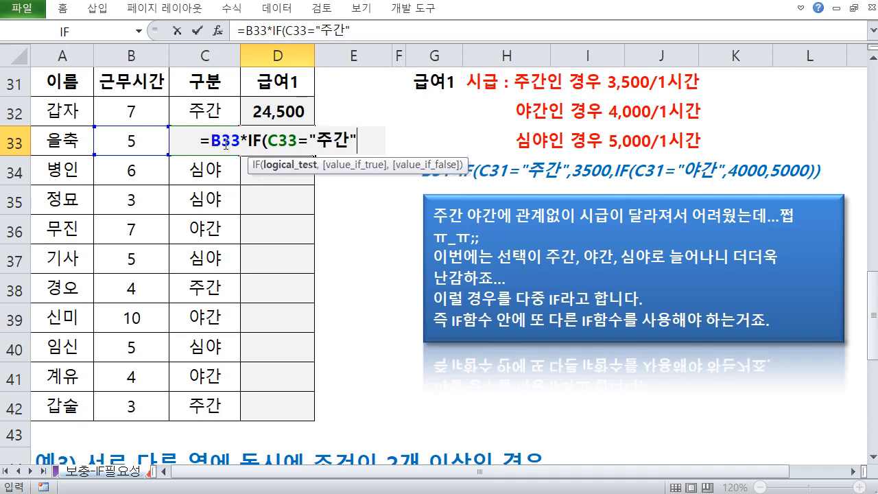
text(350)
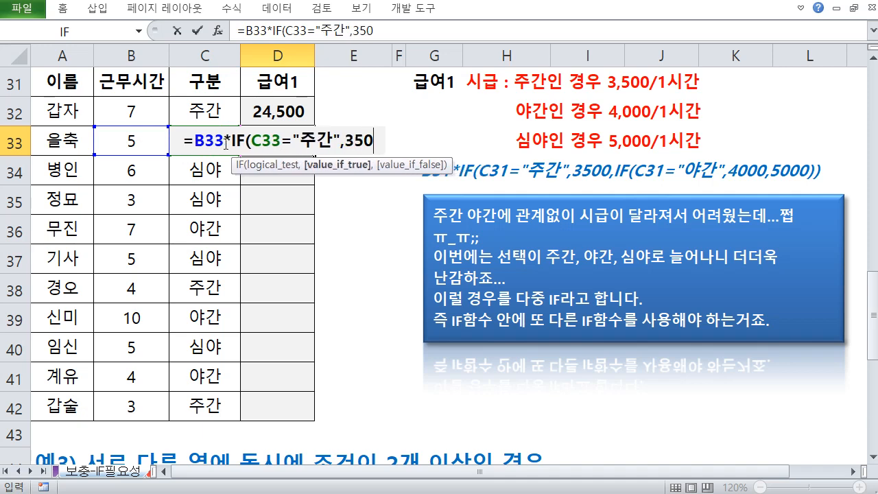
text(0,)
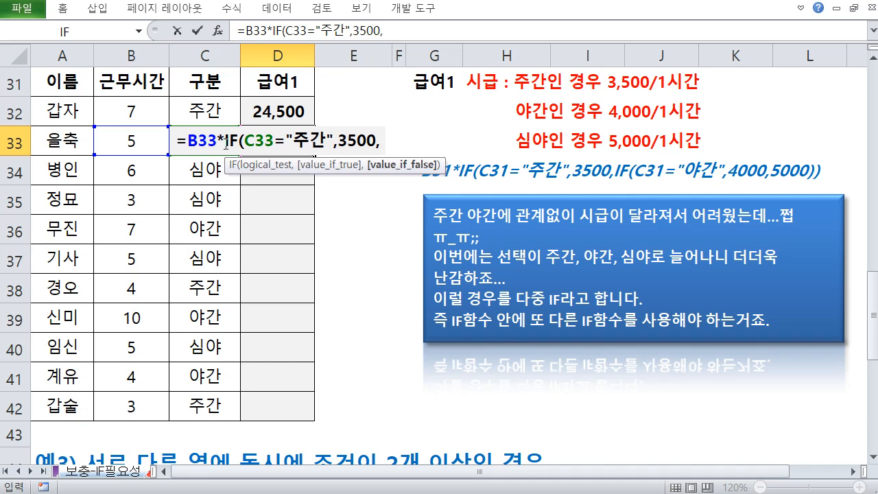
- Complete the D33 formula with a nested IF that returns 4000 when C33="야간" and 5000 otherwise
text(IF()
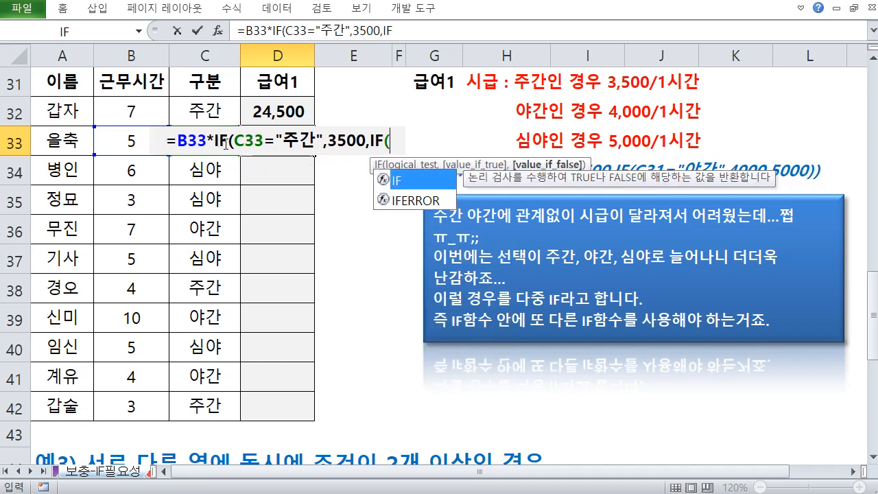
click(194, 174)
click(144, 172)
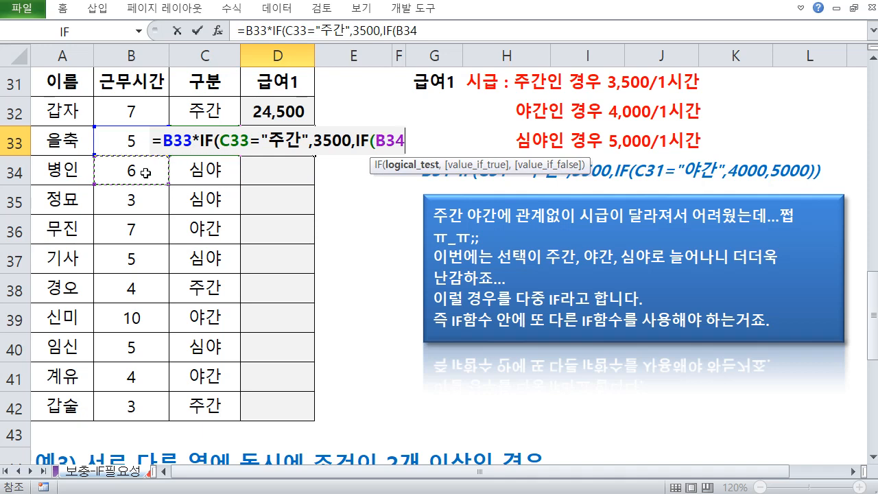
click(142, 113)
click(197, 112)
click(218, 198)
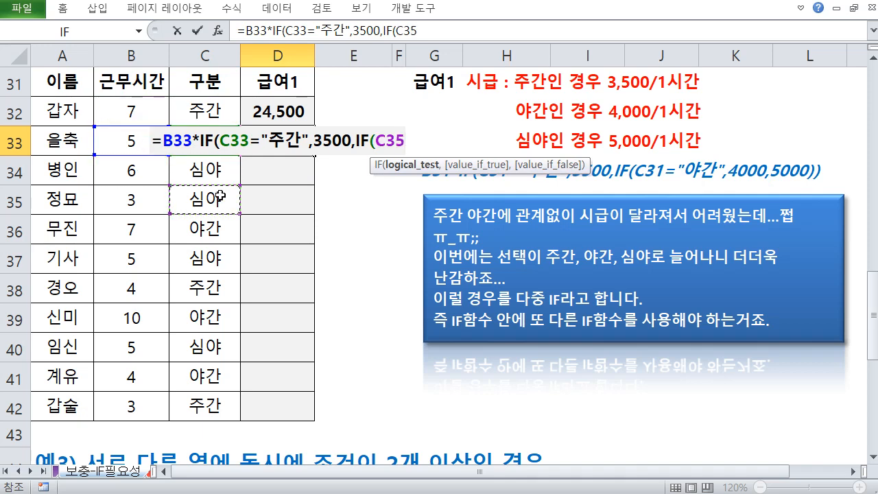
key(Up)
key(Up)
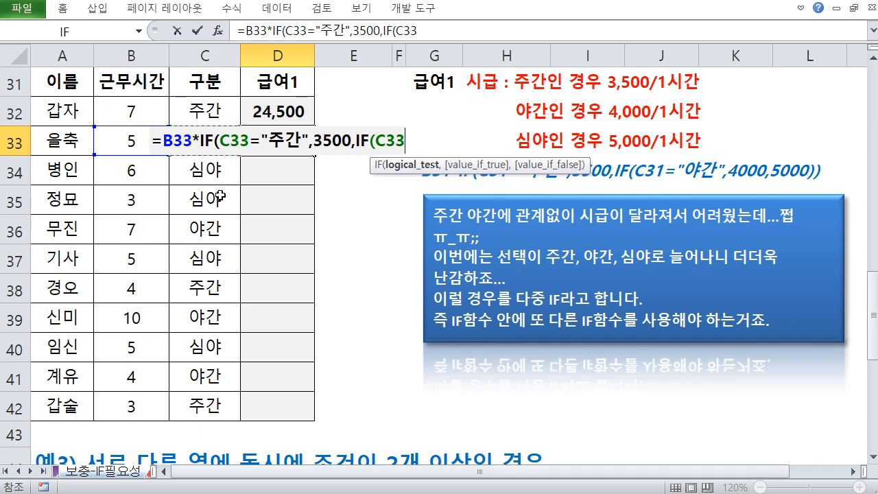
text(=")
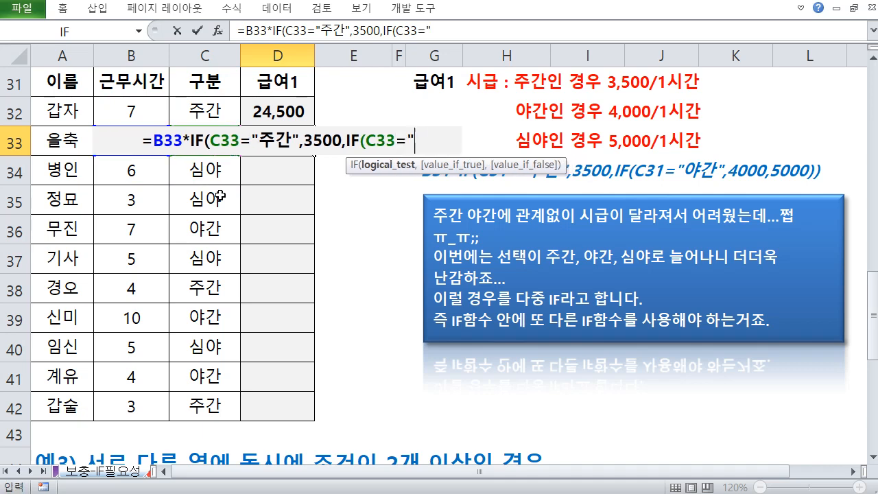
text(야간",)
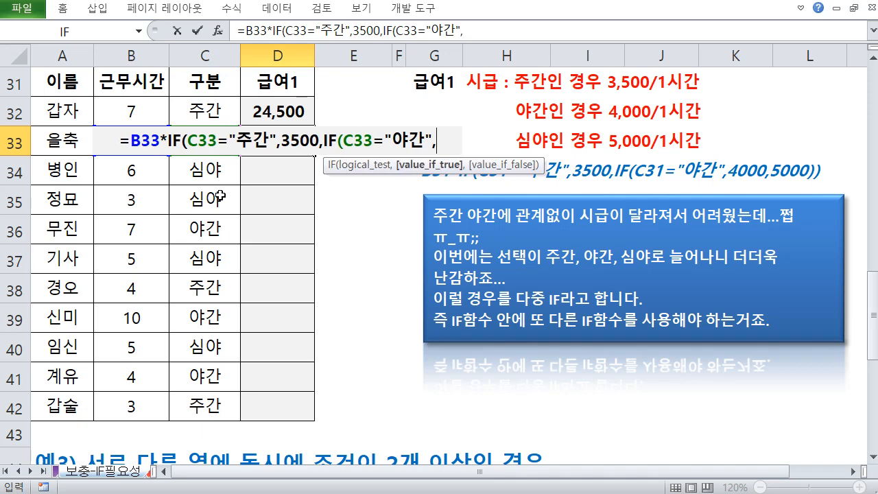
text(4000)
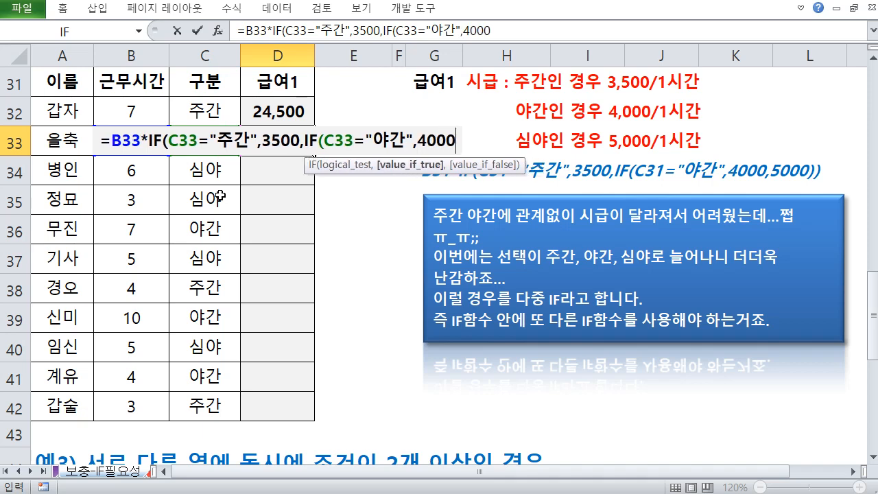
text(,5000)
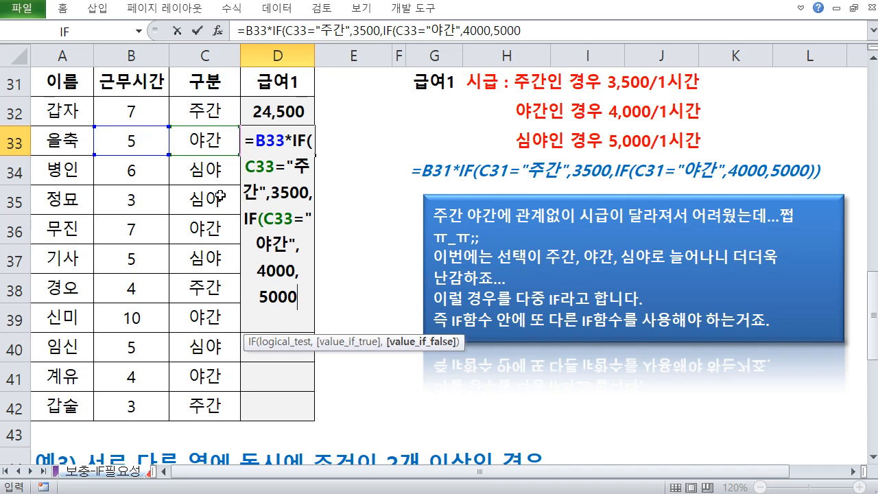
text()))
key(Return)
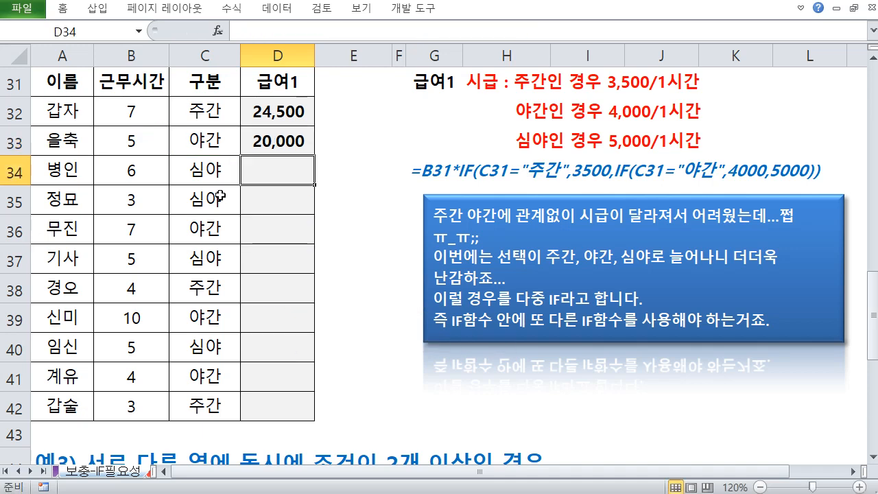
- Review the nested IF formula in cell D33 without changing it
key(Up)
key(F2)
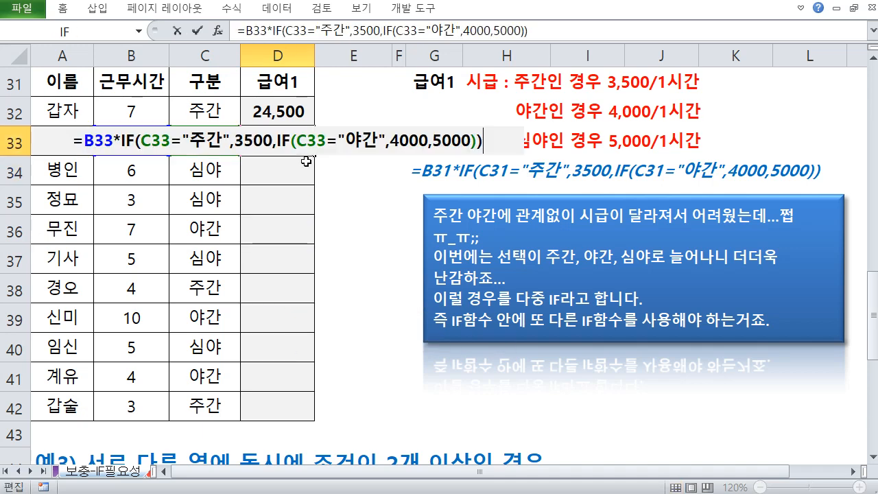
key(Escape)
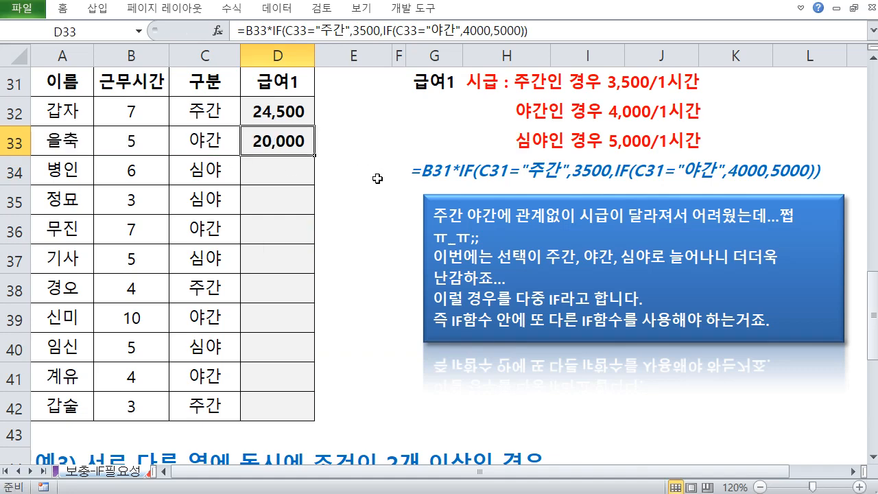
- Frame the "식사" and "간식" results in the 비고1 and 비고2 rules of example 3 with red boxes
scroll(349, 171, down, 4)
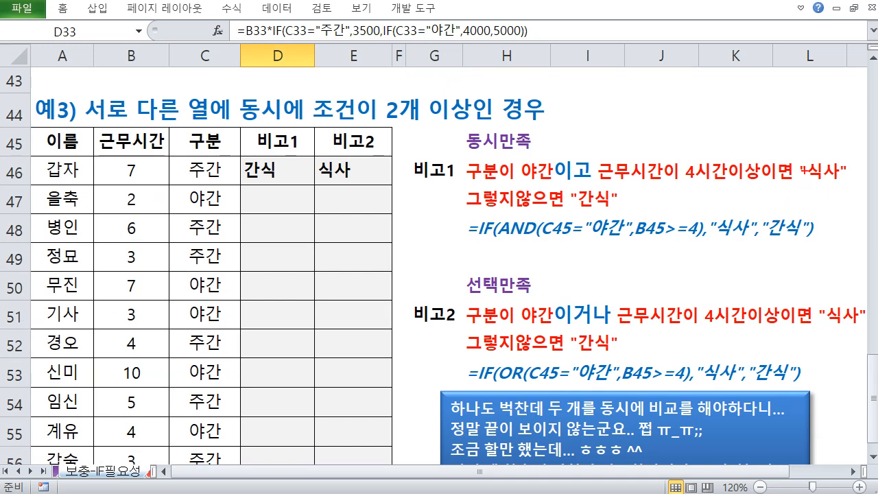
drag(797, 148, 849, 190)
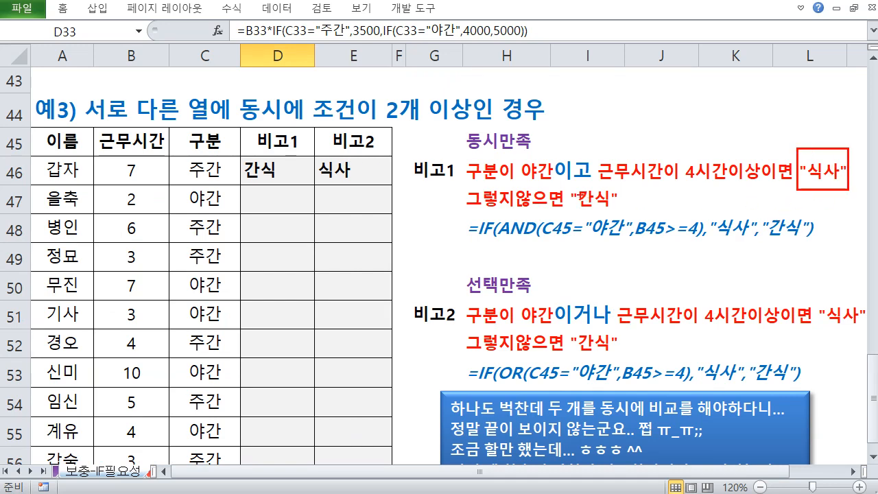
drag(568, 187, 622, 212)
drag(815, 302, 877, 340)
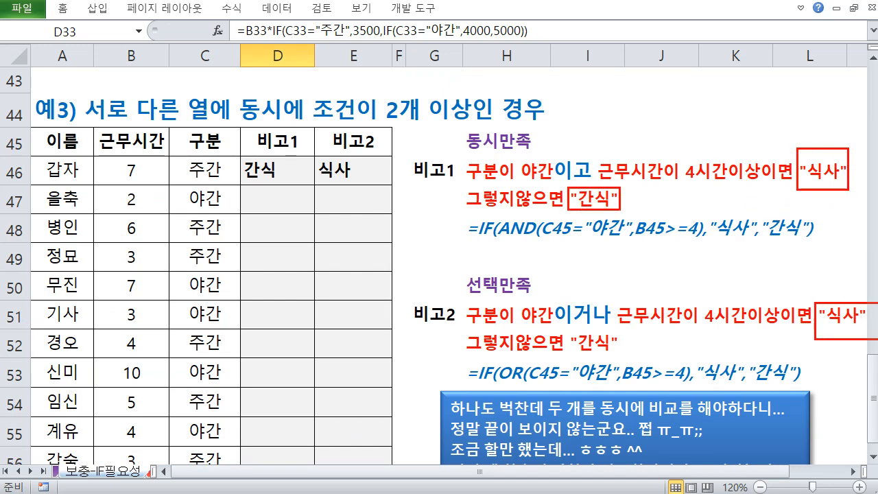
drag(567, 330, 626, 360)
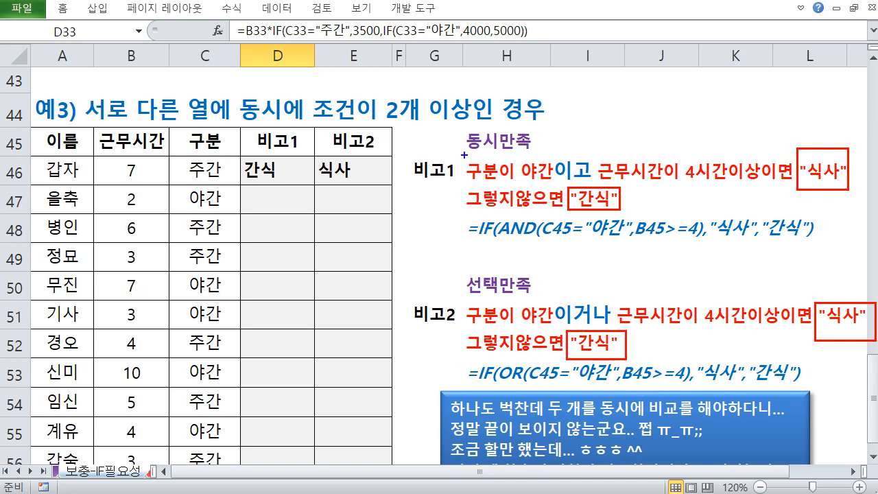
- Outline the 비고1 conditions "구분이 야간" and "근무시간이 4시간이상" with blue boxes and circle the connecting word "이고"
drag(465, 155, 554, 185)
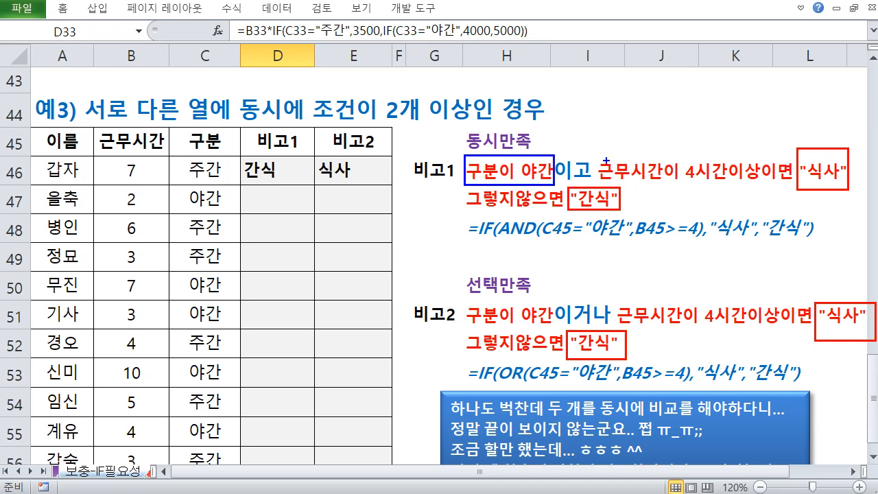
drag(602, 156, 764, 189)
mouse_move(545, 164)
mouse_down()
mouse_move(619, 168)
mouse_move(565, 181)
mouse_move(572, 154)
mouse_move(586, 177)
mouse_up()
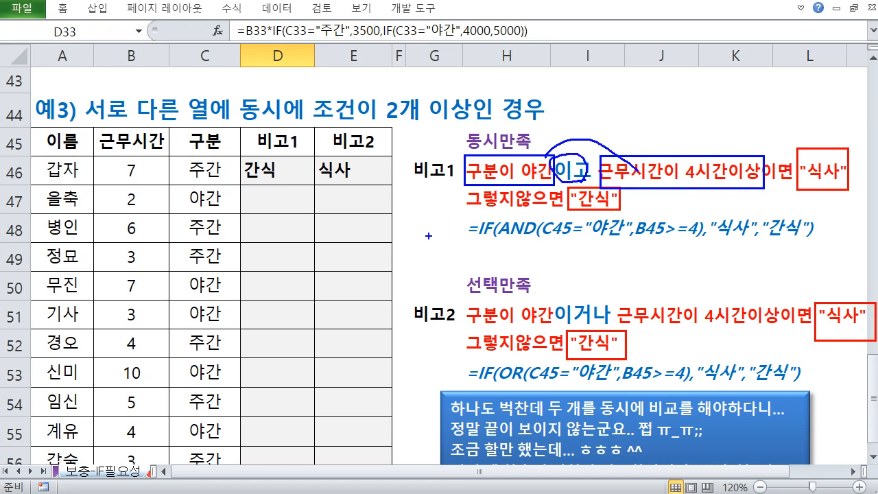
- Underline the AND and OR functions in the sample formulas for 비고1 and 비고2, and clear all drawn marks
drag(487, 243, 537, 239)
drag(502, 386, 519, 384)
key(Escape)
- Start an IF formula in cell D47 with C47="야간" as its first condition
click(300, 207)
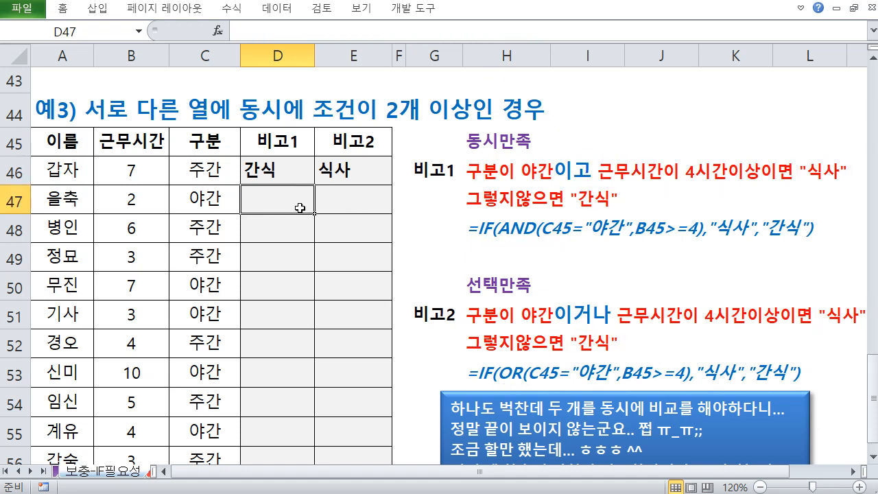
text(=)
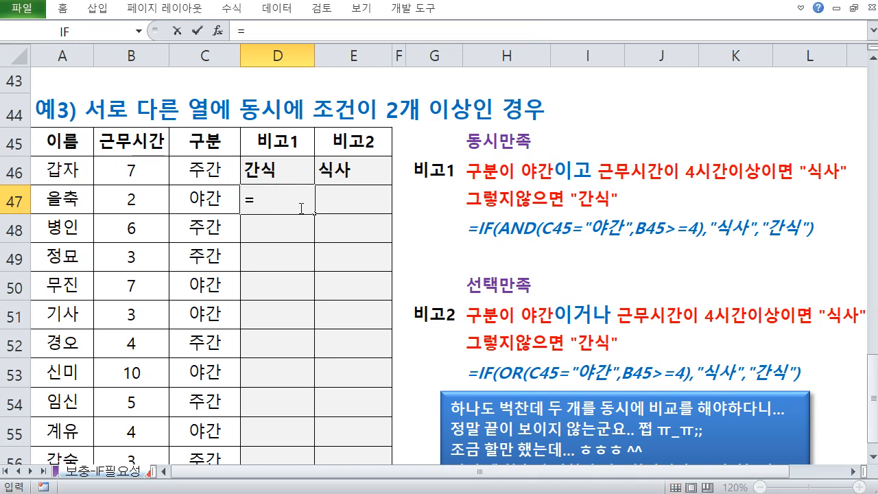
text(IF()
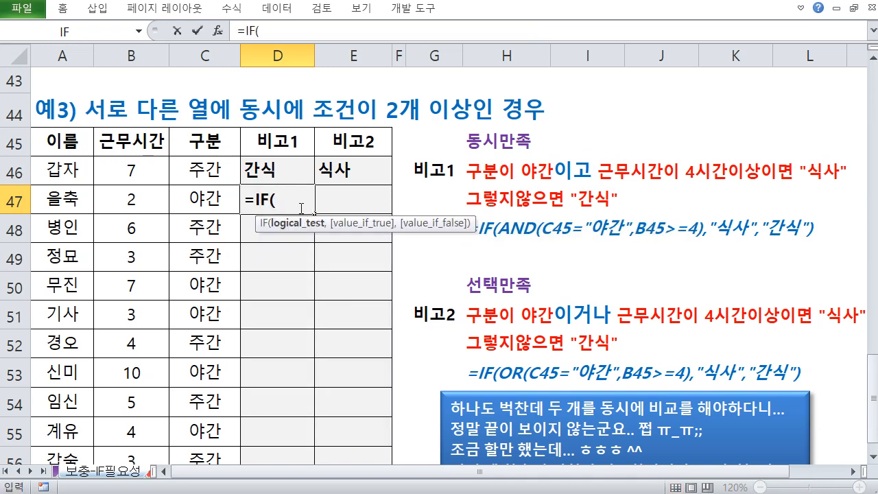
click(209, 195)
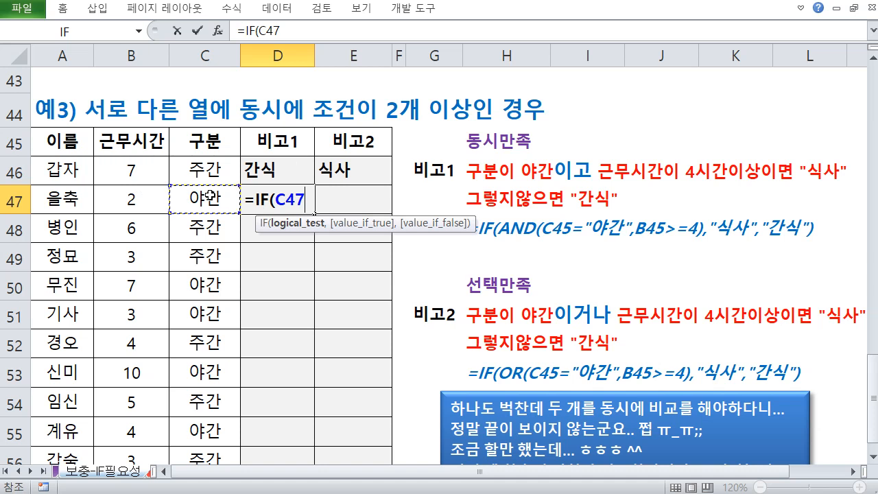
text(="야가)
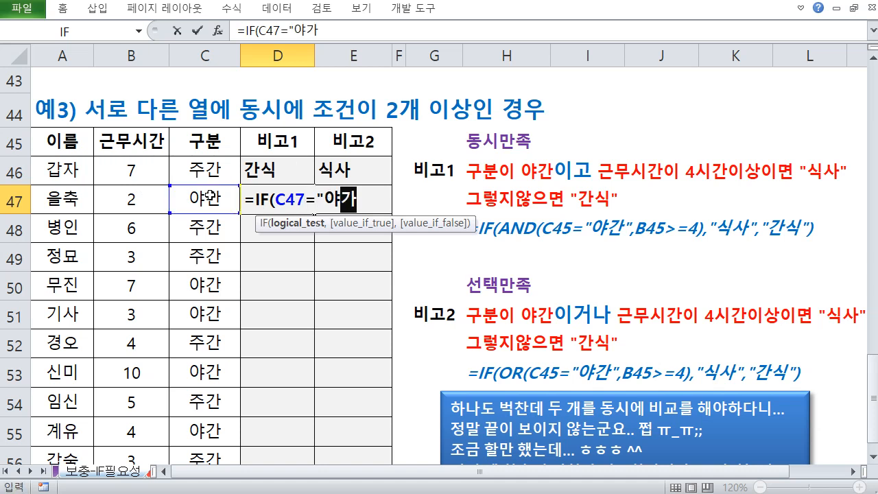
text(ㄴ")
text(,)
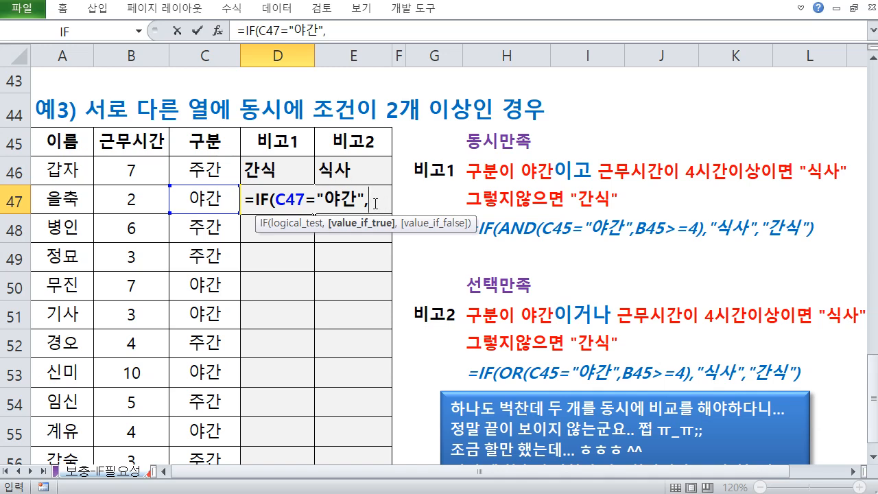
- Add B47>=4, "식사" and "간식" as further arguments of the D47 formula, close it and try to enter it
click(144, 191)
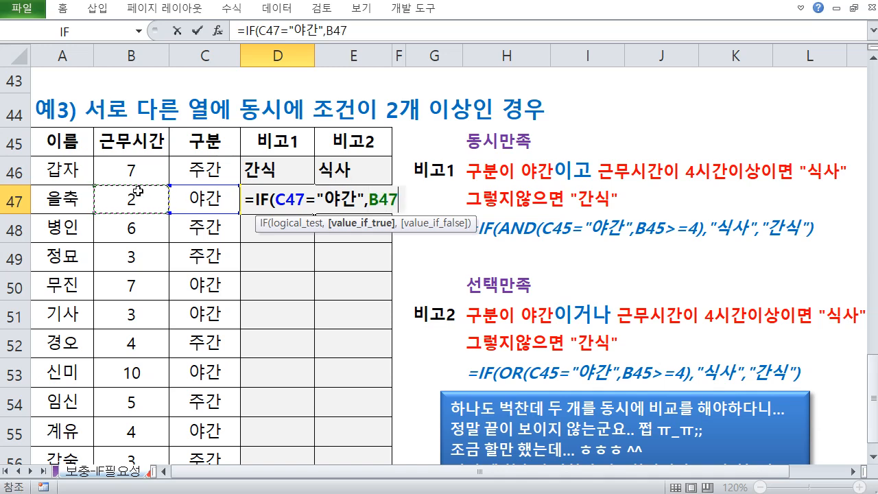
text(>=)
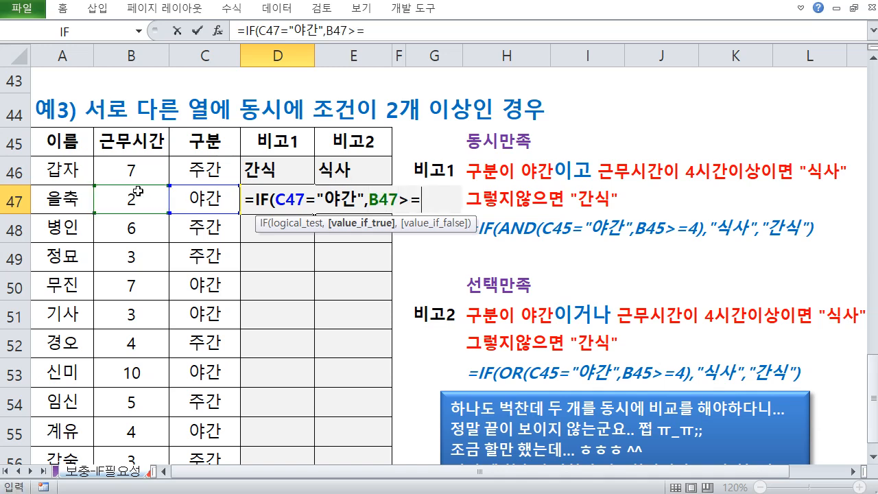
text(4,")
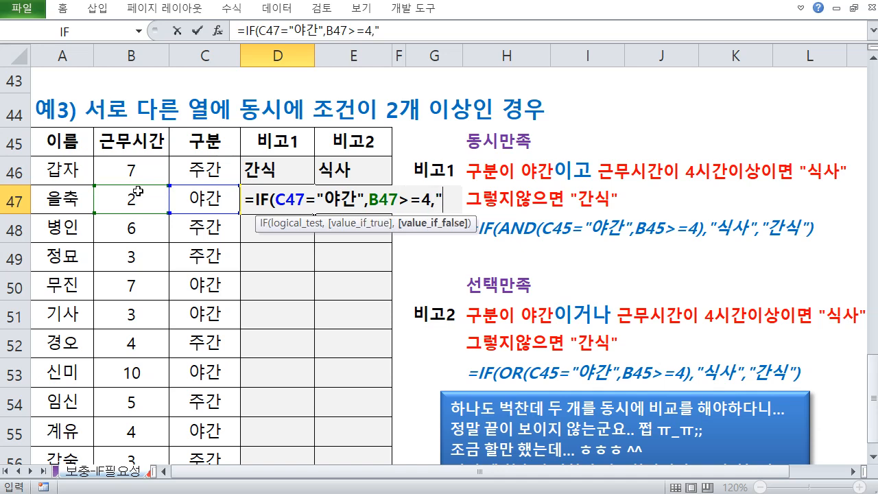
text(식사)
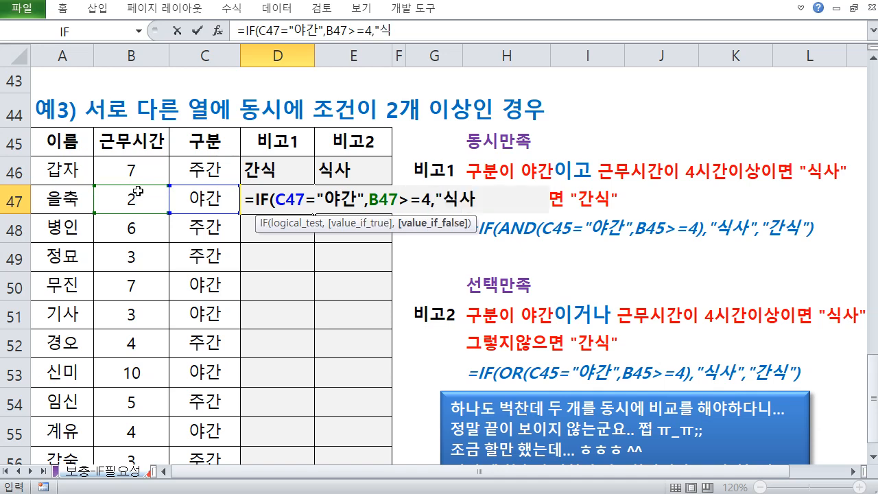
text(",)
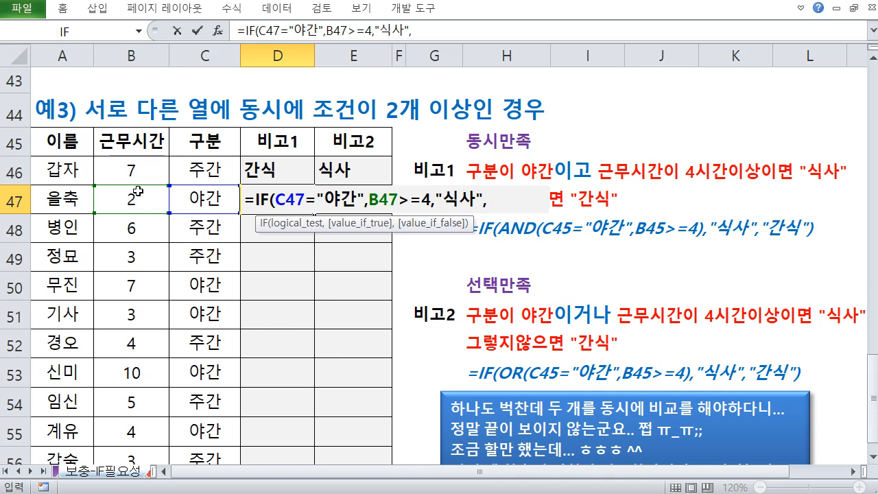
text("가ㄴ식")
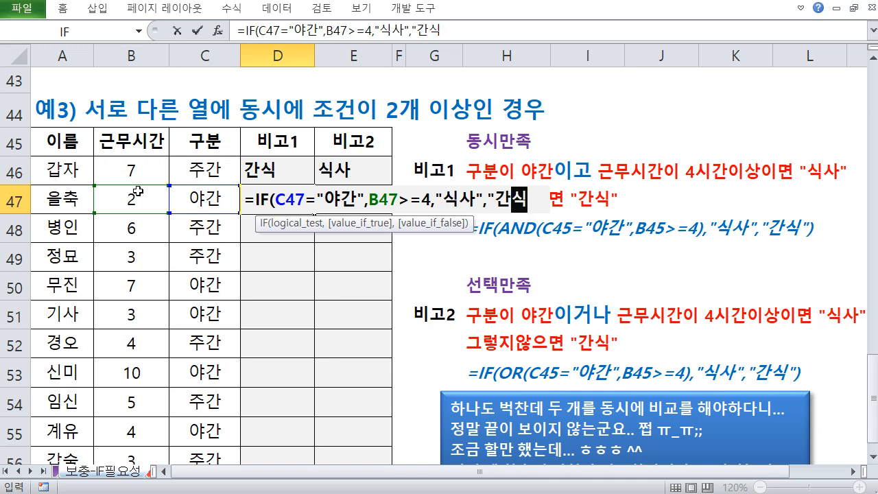
text())
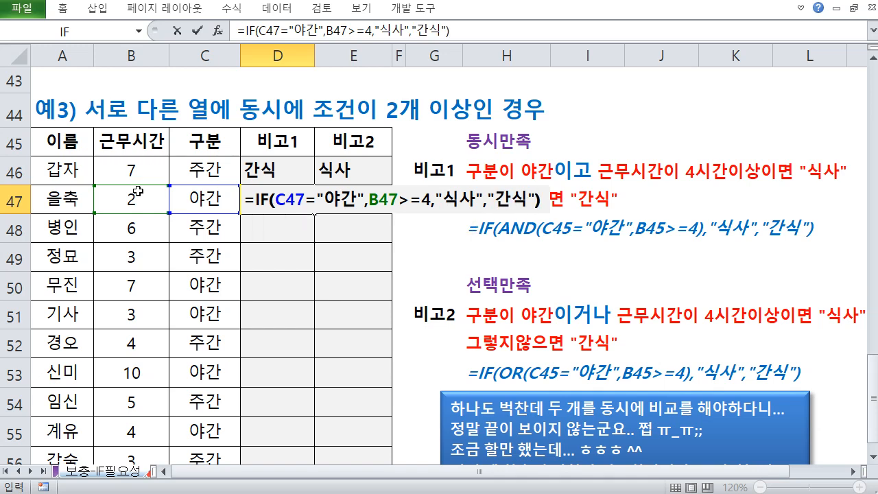
key(Return)
key(Return)
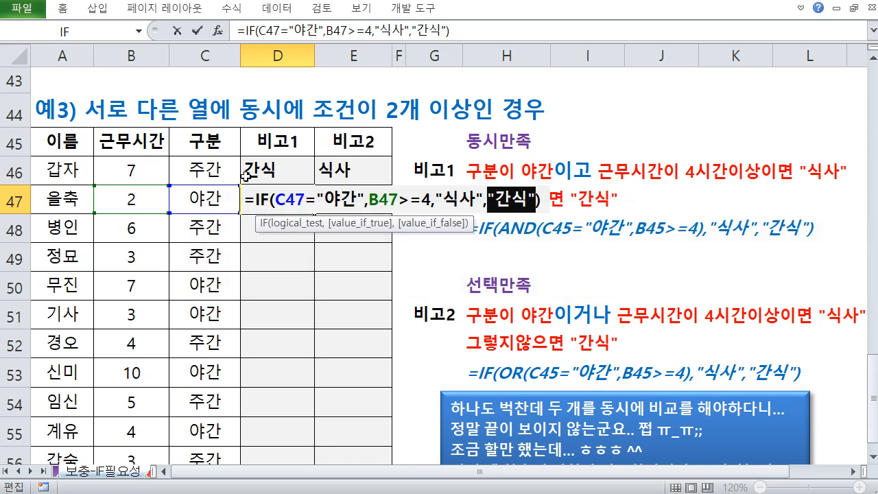
click(544, 197)
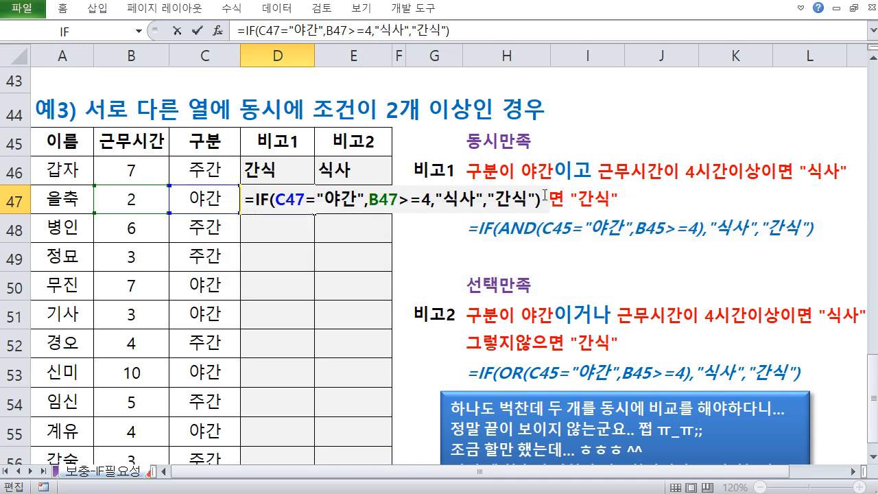
- Mark the separate arguments of the D47 IF formula in red, box its two conditions together, and clear the marks
click(262, 199)
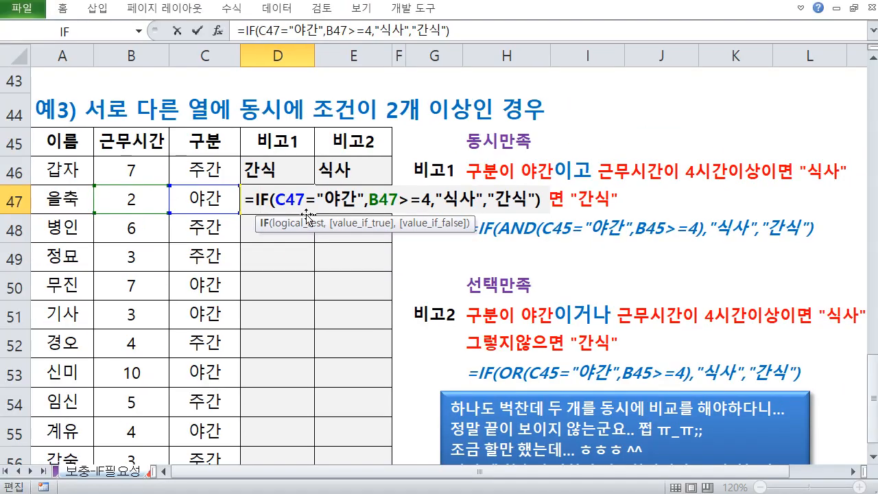
click(321, 199)
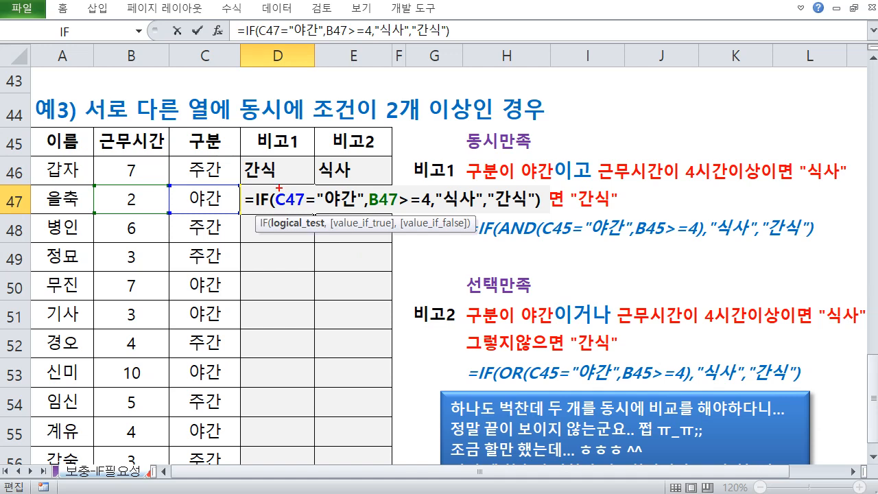
mouse_move(279, 188)
mouse_down()
mouse_move(361, 207)
mouse_move(476, 210)
mouse_up()
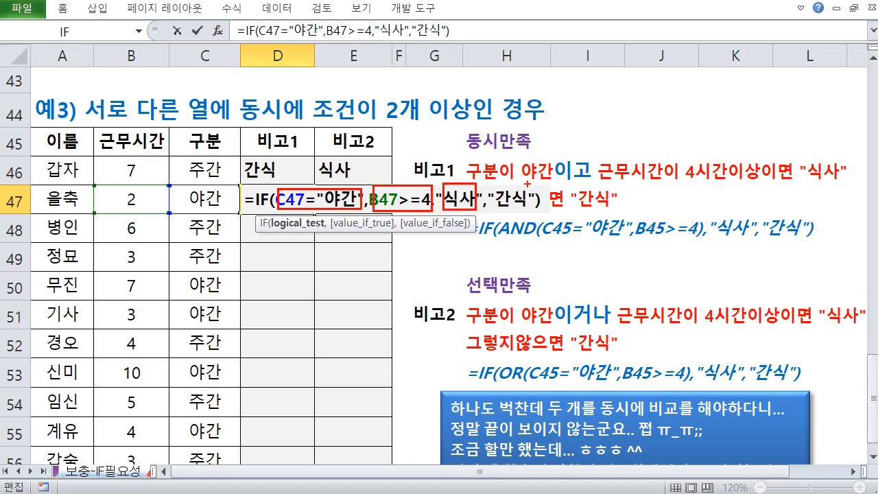
mouse_move(528, 181)
mouse_down()
mouse_move(505, 217)
mouse_move(540, 221)
mouse_up()
mouse_move(273, 179)
mouse_down()
mouse_move(346, 216)
mouse_move(435, 221)
mouse_up()
key(Escape)
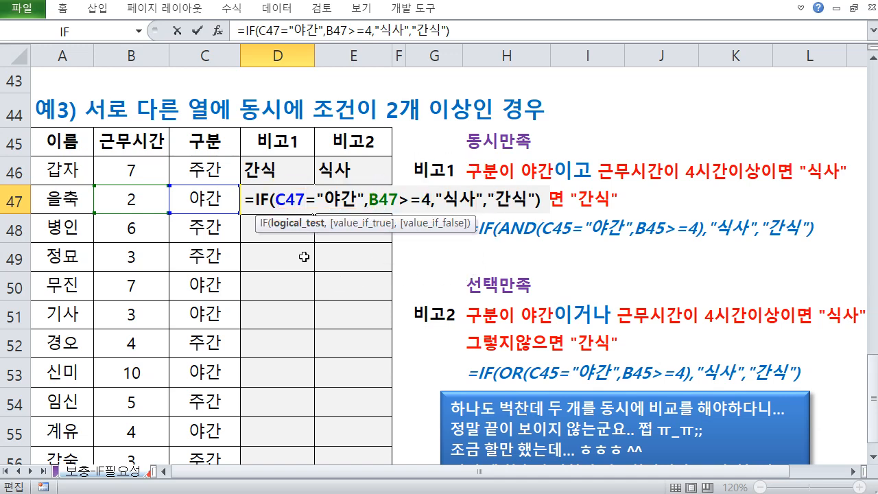
- Wrap the conditions C47="야간" and B47>=4 of the D47 formula in an AND function
click(275, 199)
text(뭉)
key(BackSpace)
key(BackSpace)
key(BackSpace)
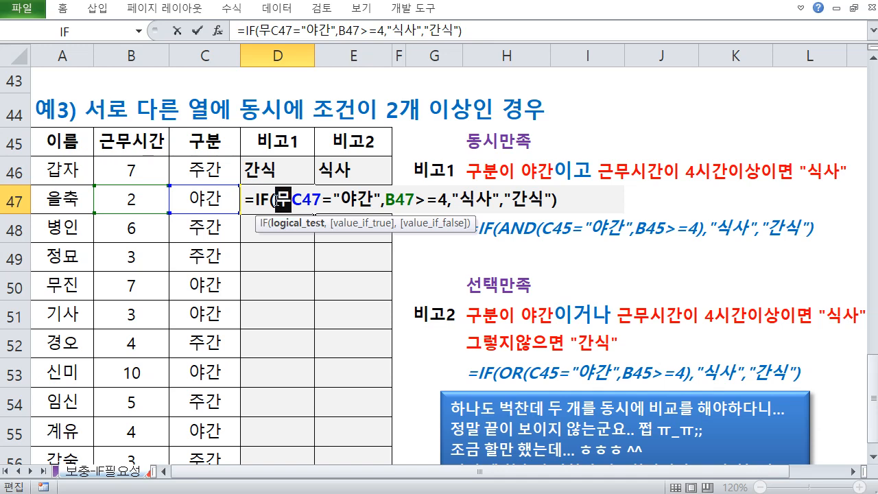
text(AND()
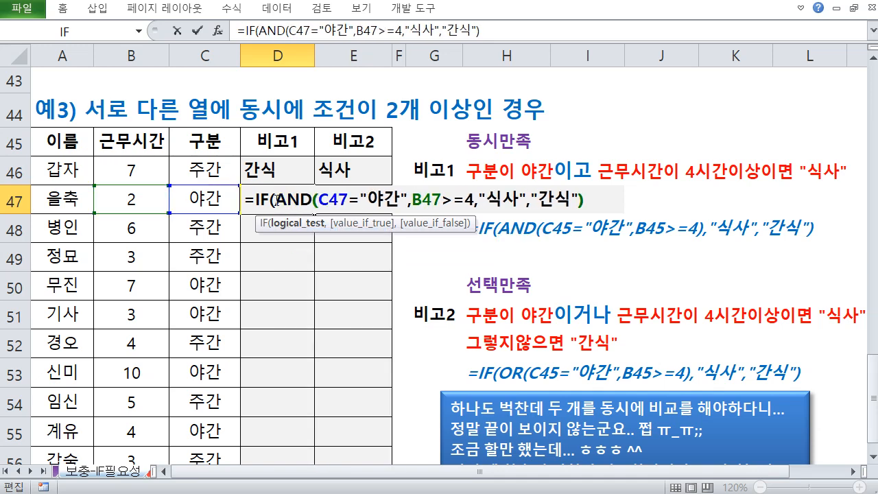
click(473, 200)
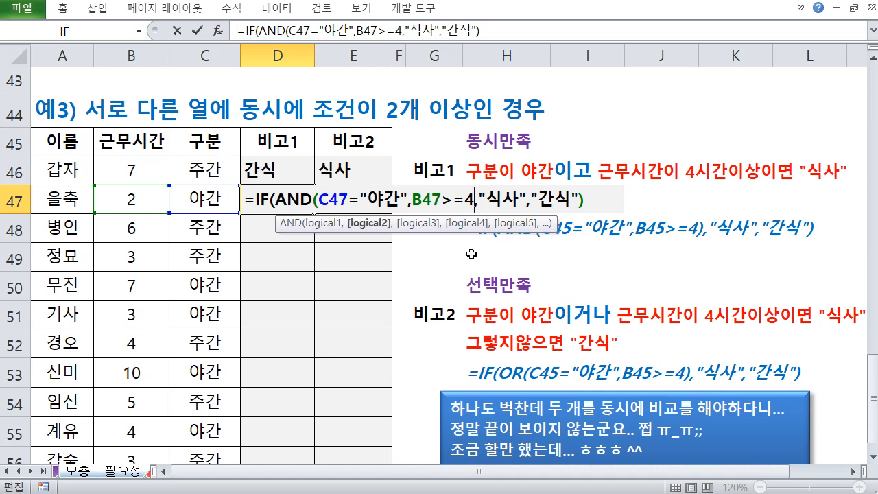
text())
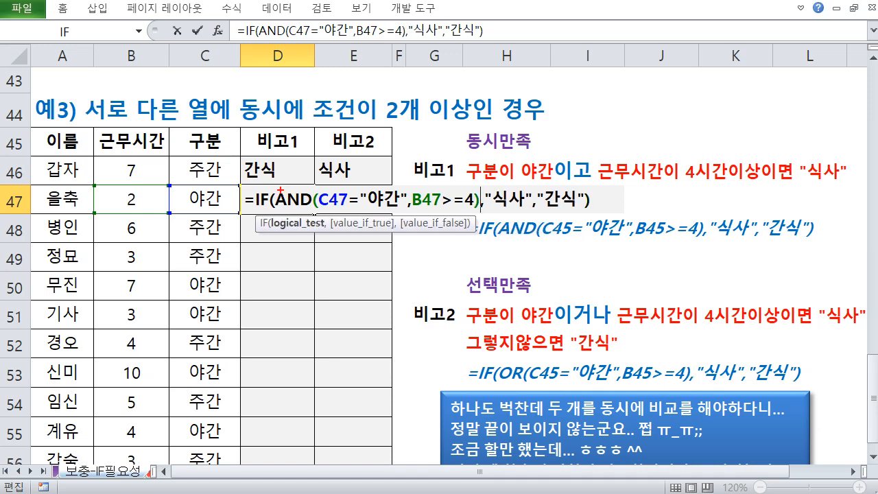
- Box the AND expression and the word "이고", underline IF and AND in the 비고1 sample formula, and clear the marks
mouse_move(274, 188)
mouse_down()
mouse_move(295, 205)
mouse_move(485, 215)
mouse_up()
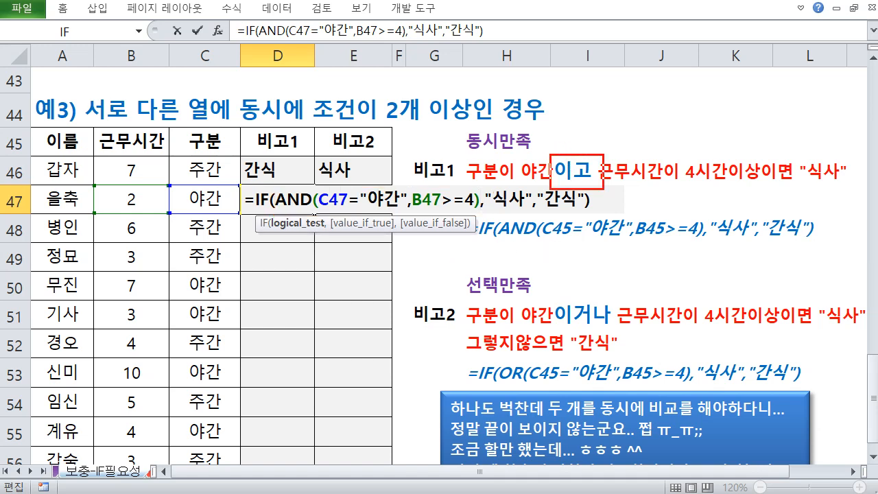
drag(547, 117, 600, 92)
drag(471, 237, 526, 234)
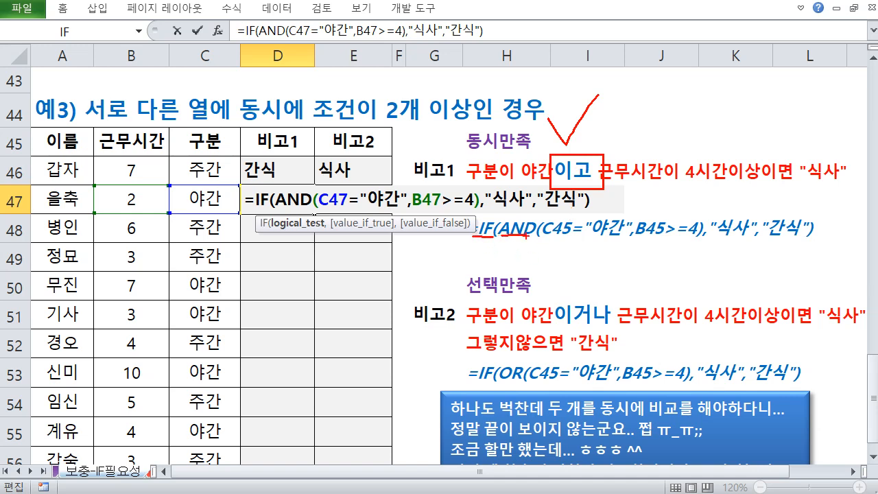
key(Escape)
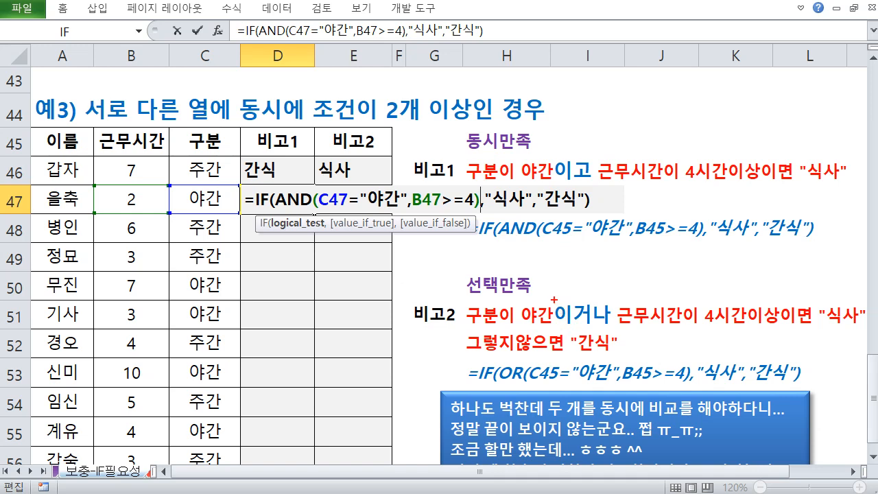
- Box the word "이거나" in the 비고2 rule and OR in its sample formula, and clear the boxes
drag(553, 299, 609, 302)
mouse_move(497, 360)
mouse_down()
mouse_move(513, 361)
mouse_move(525, 388)
mouse_up()
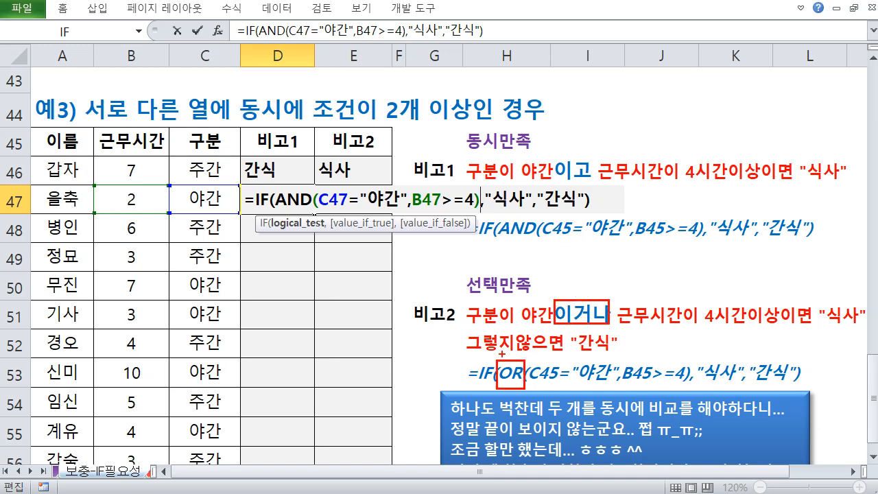
key(Escape)
- Annotate the D47 conditions with T and F, draw an arrow from AND's F to "간식", mark row 48's values, and clear everything
key(ctrl+2)
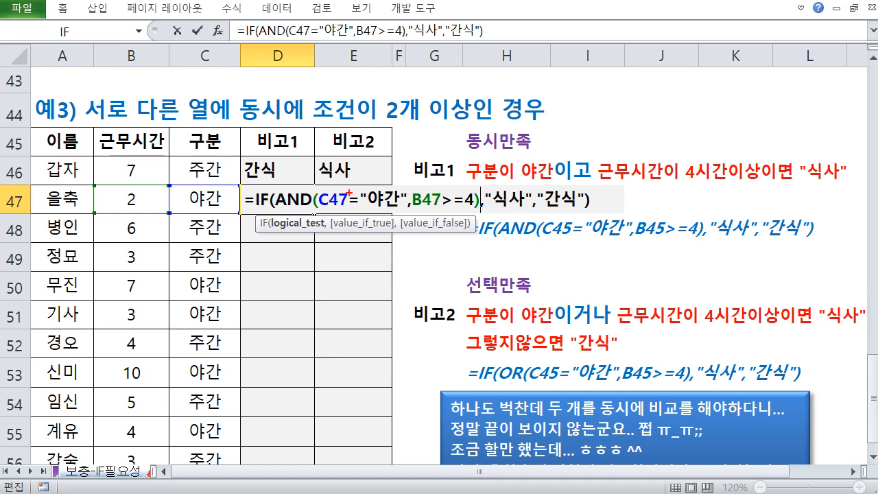
mouse_move(357, 181)
mouse_down()
mouse_move(442, 179)
mouse_move(430, 191)
mouse_move(443, 184)
mouse_up()
mouse_move(365, 180)
mouse_down()
mouse_move(366, 172)
mouse_move(415, 171)
mouse_up()
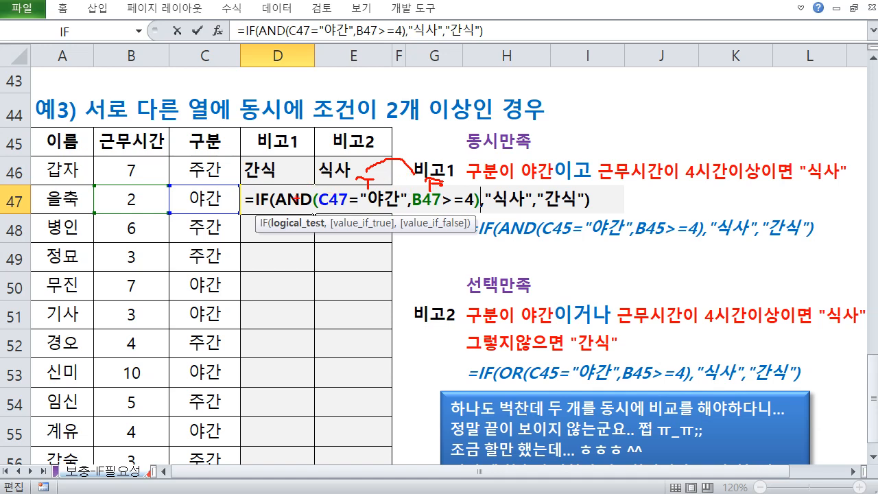
mouse_move(299, 213)
mouse_down()
mouse_move(314, 212)
mouse_move(304, 226)
mouse_move(498, 245)
mouse_move(552, 218)
mouse_move(549, 228)
mouse_move(548, 218)
mouse_up()
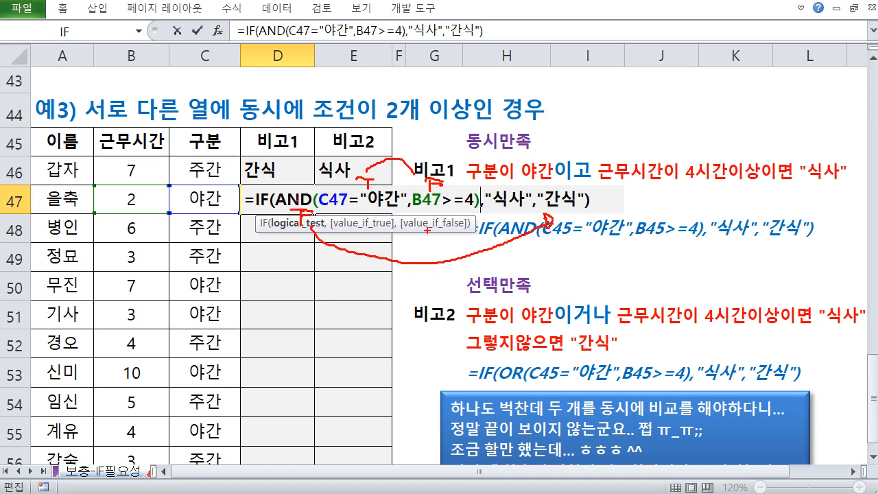
drag(188, 239, 238, 233)
drag(227, 235, 227, 245)
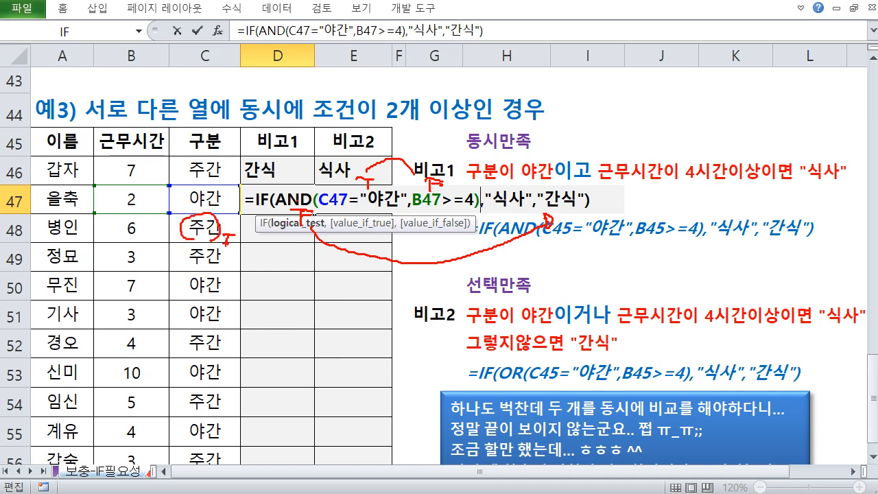
drag(168, 231, 149, 232)
key(Escape)
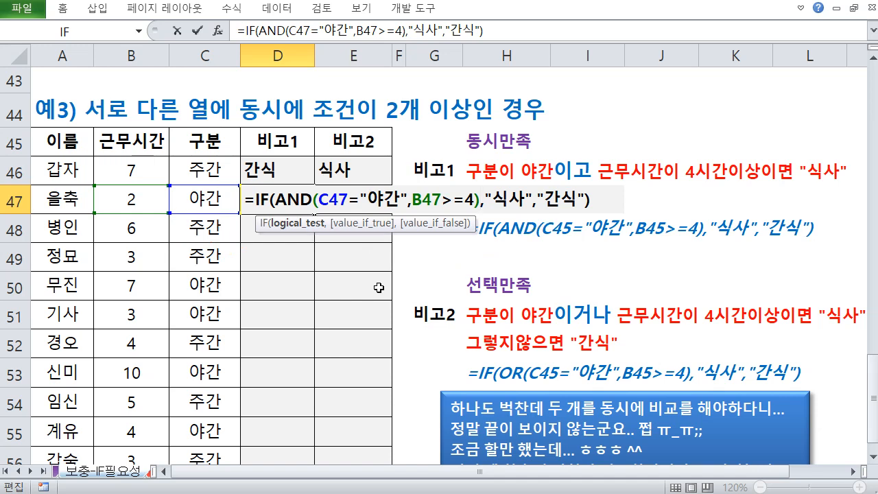
- Discard the unentered AND formula in cell D47
key(Escape)
click(412, 249)
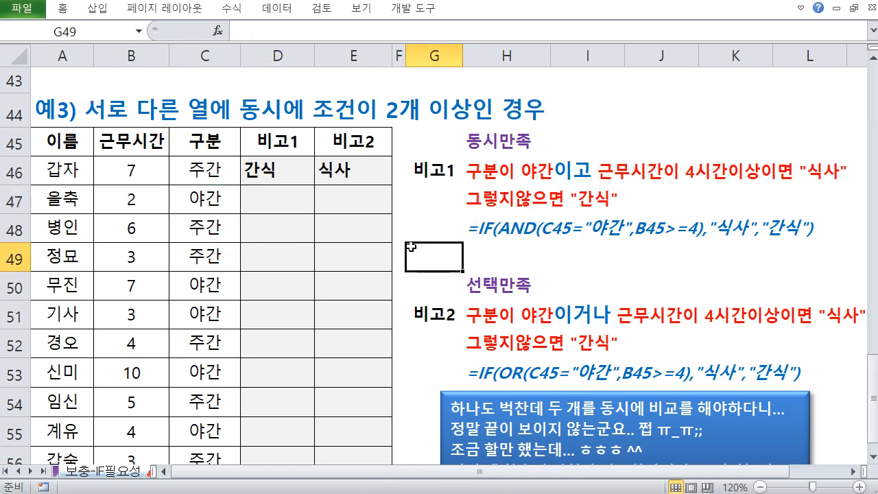
click(343, 234)
scroll(343, 233, down, 1)
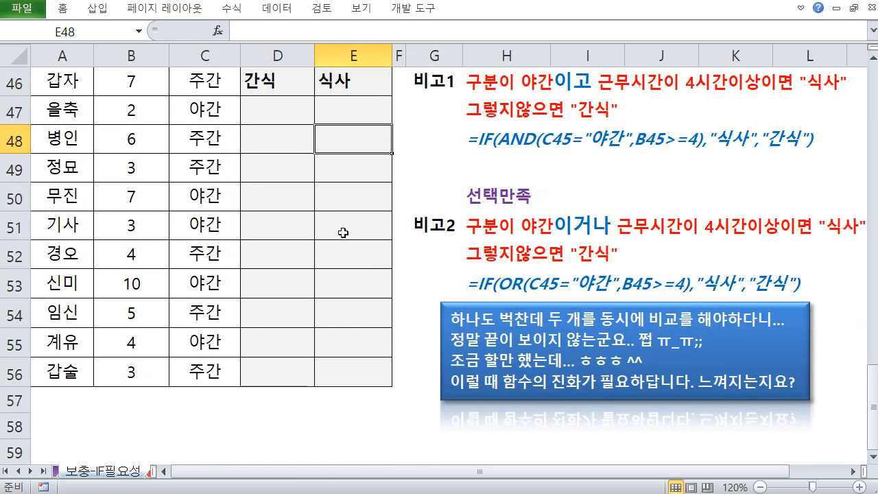
scroll(343, 233, up, 1)
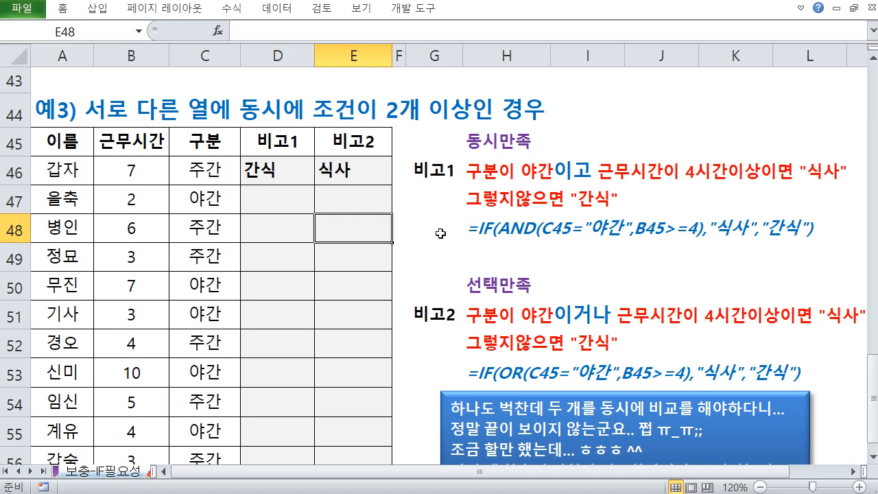
click(508, 257)
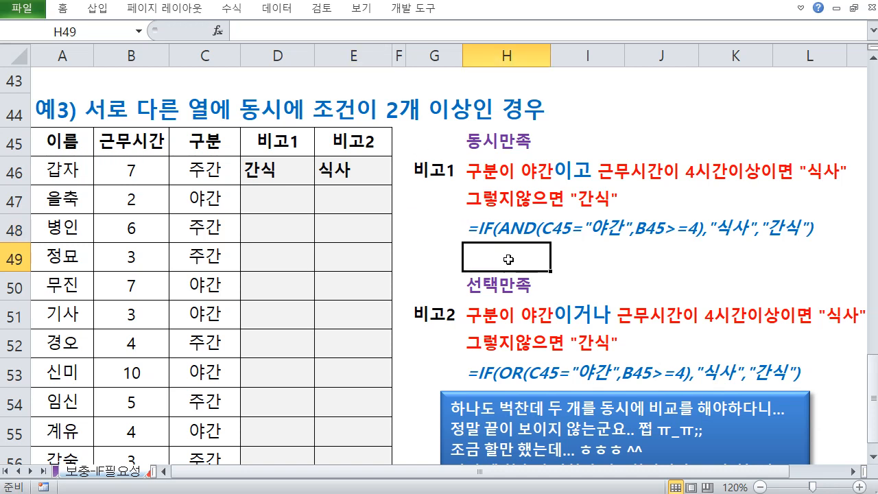
click(638, 294)
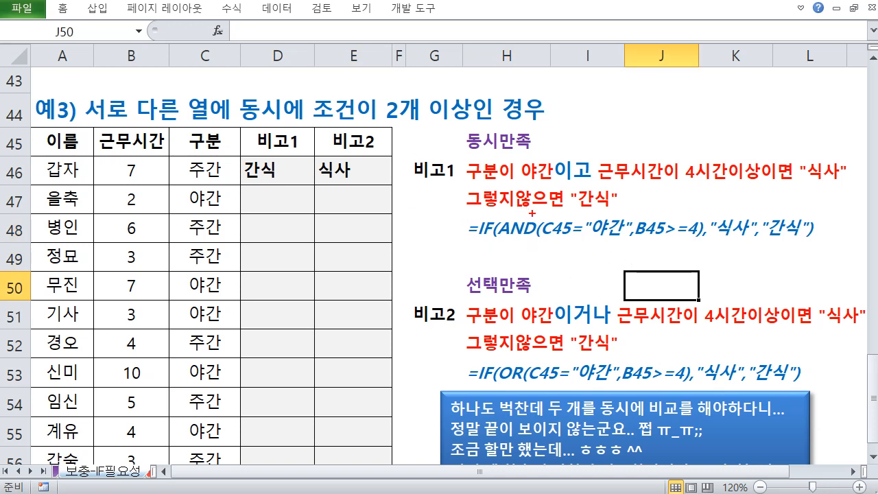